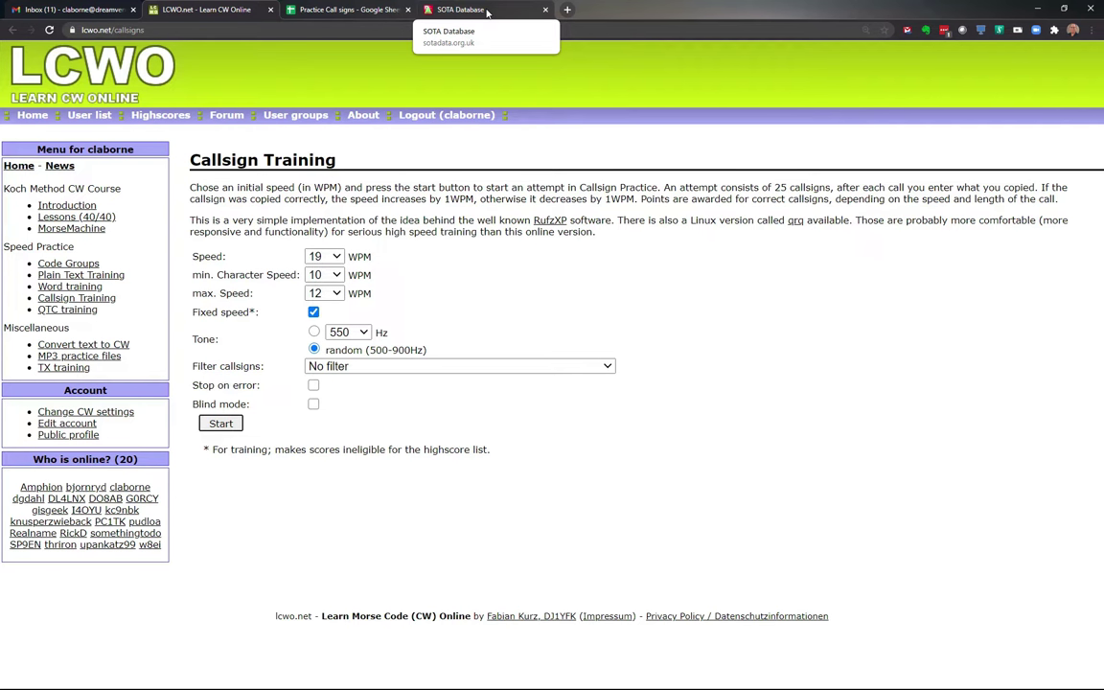
Step: Switch to the SOTA Database site and open My Activator Log from the personal results
click(351, 11)
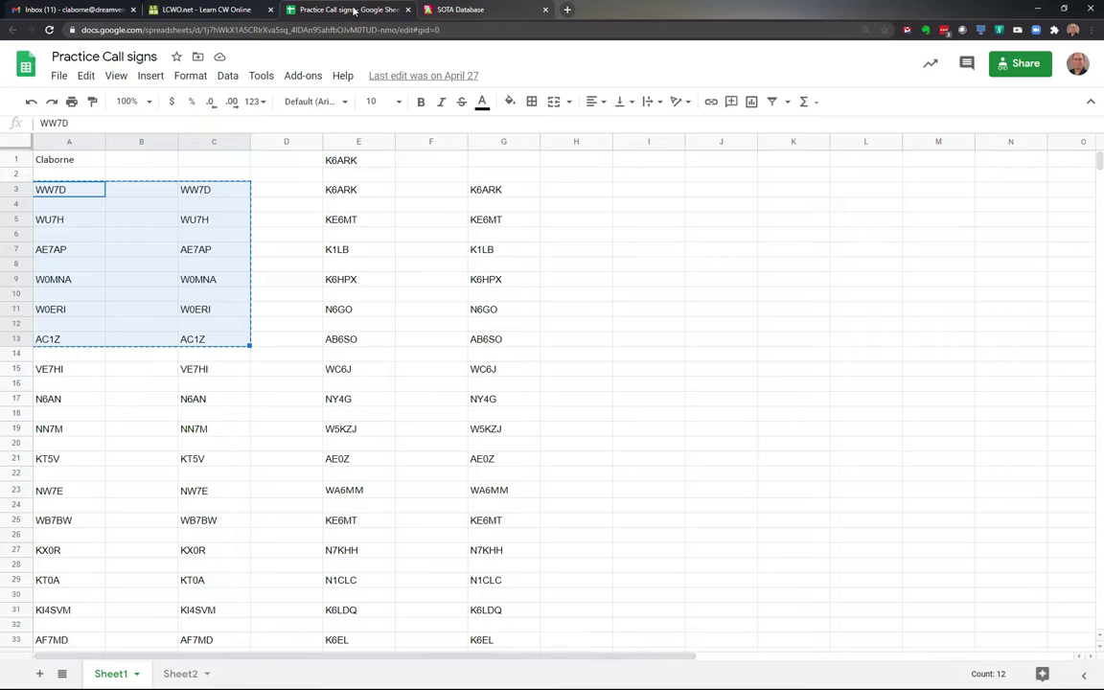
click(492, 16)
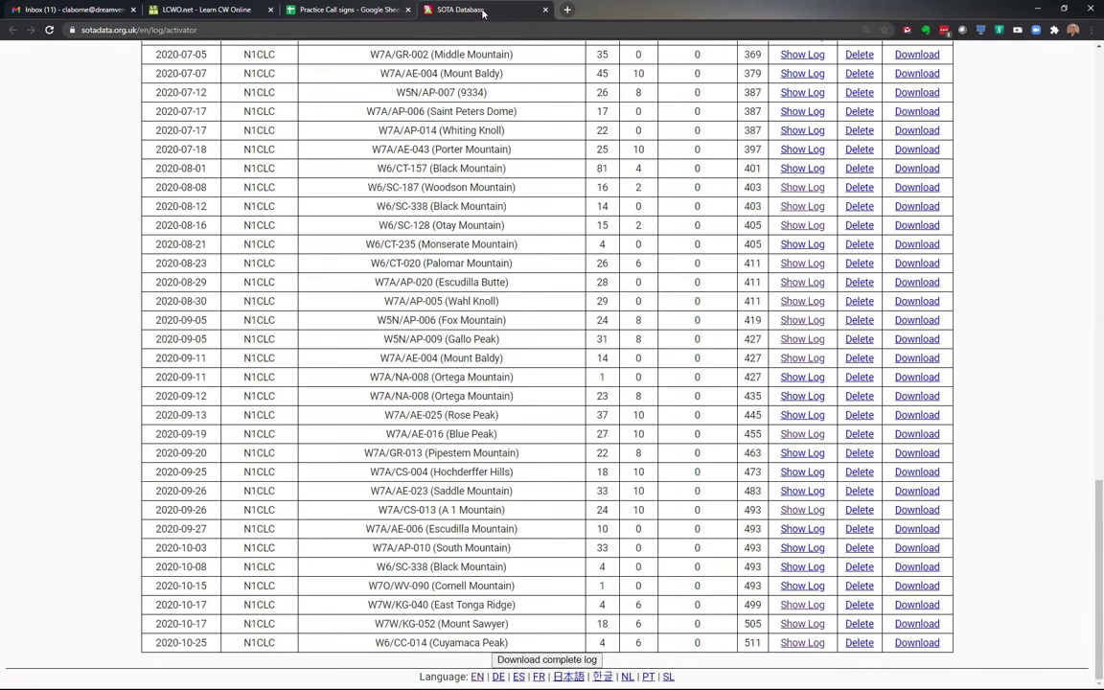
scroll(82, 178, up, 20)
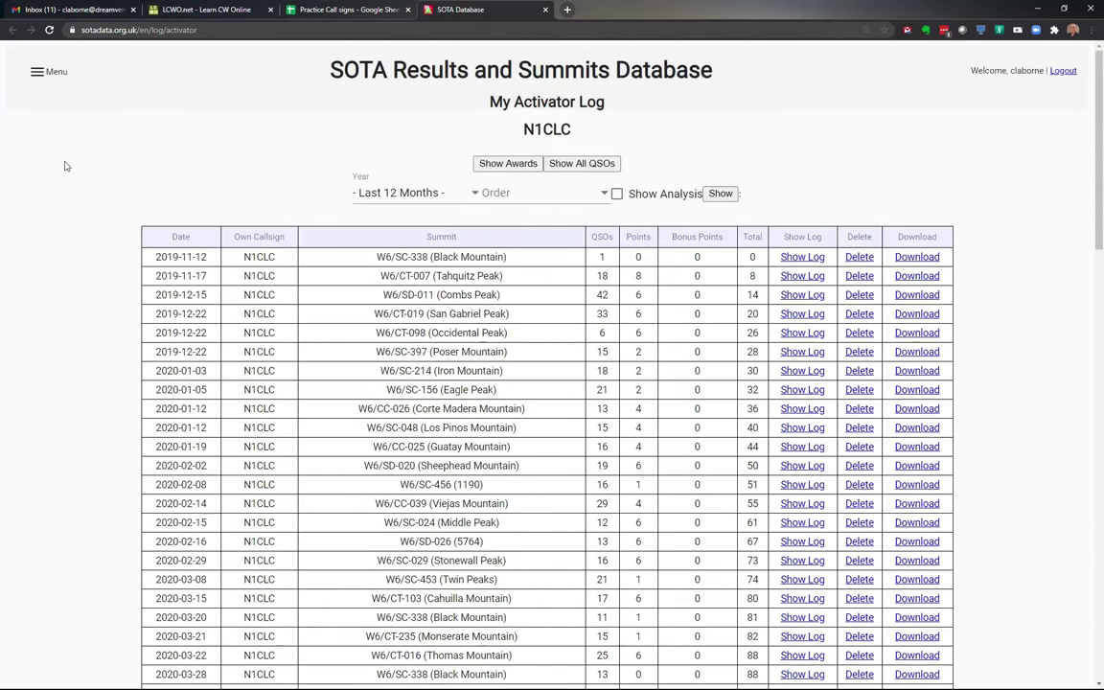
click(37, 72)
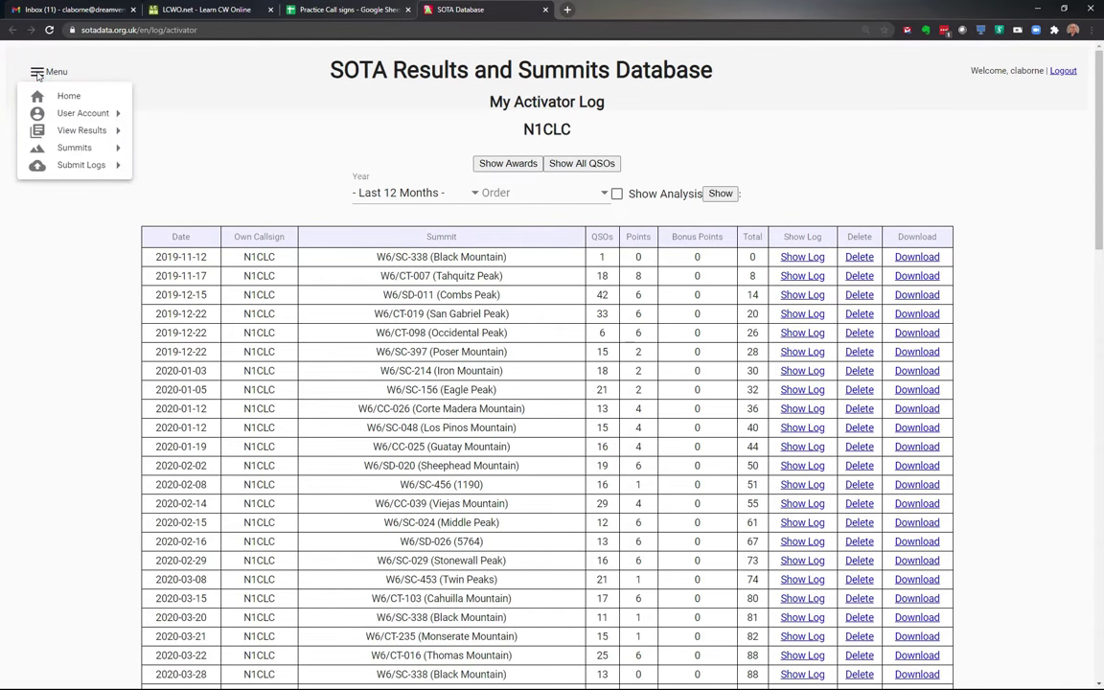
mouse_move(101, 121)
mouse_move(197, 292)
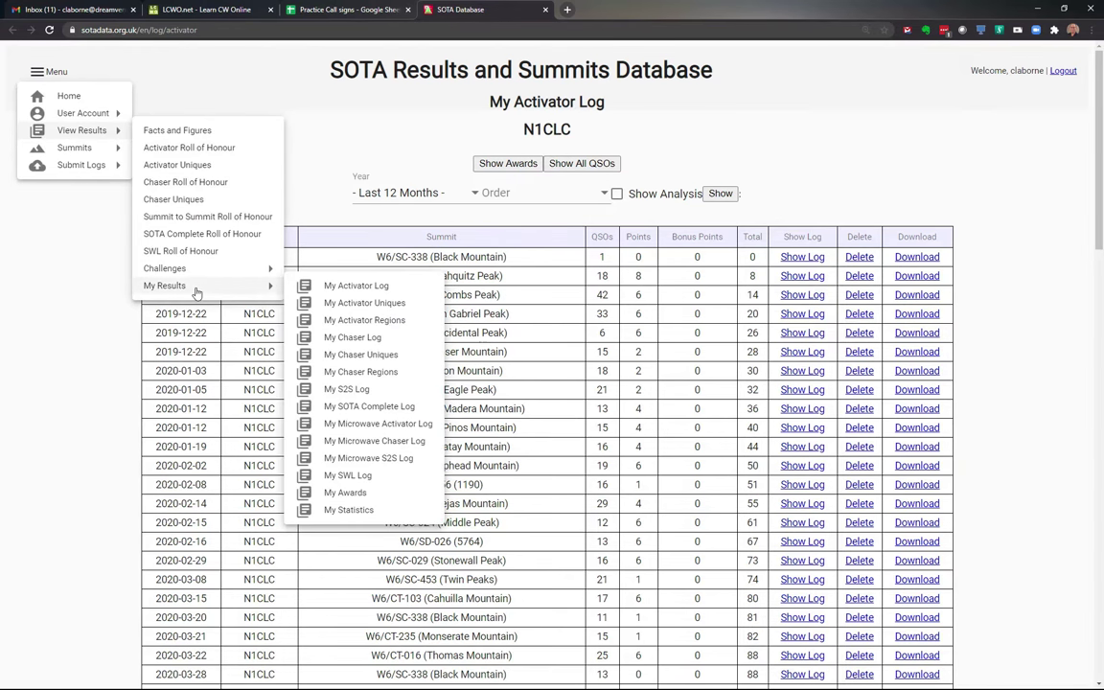
click(382, 286)
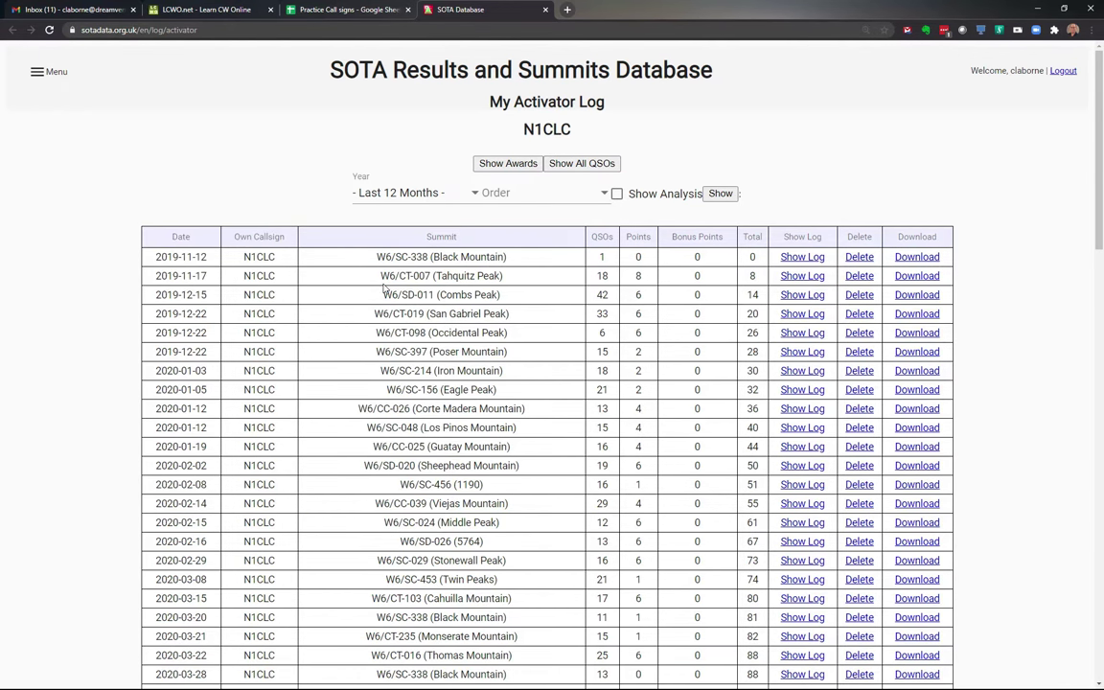
Step: Download the 2020-10-17 activation log for W7W/KG-040 (East Tonga Ridge) and open the CSV file in Excel
scroll(671, 407, down, 15)
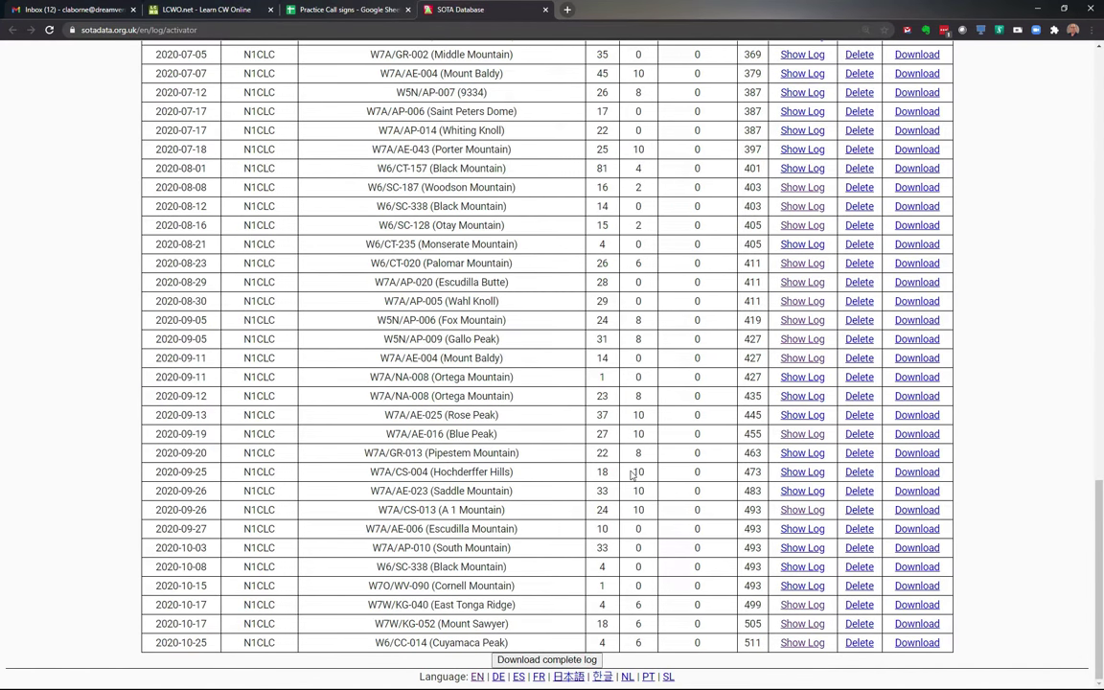
click(917, 606)
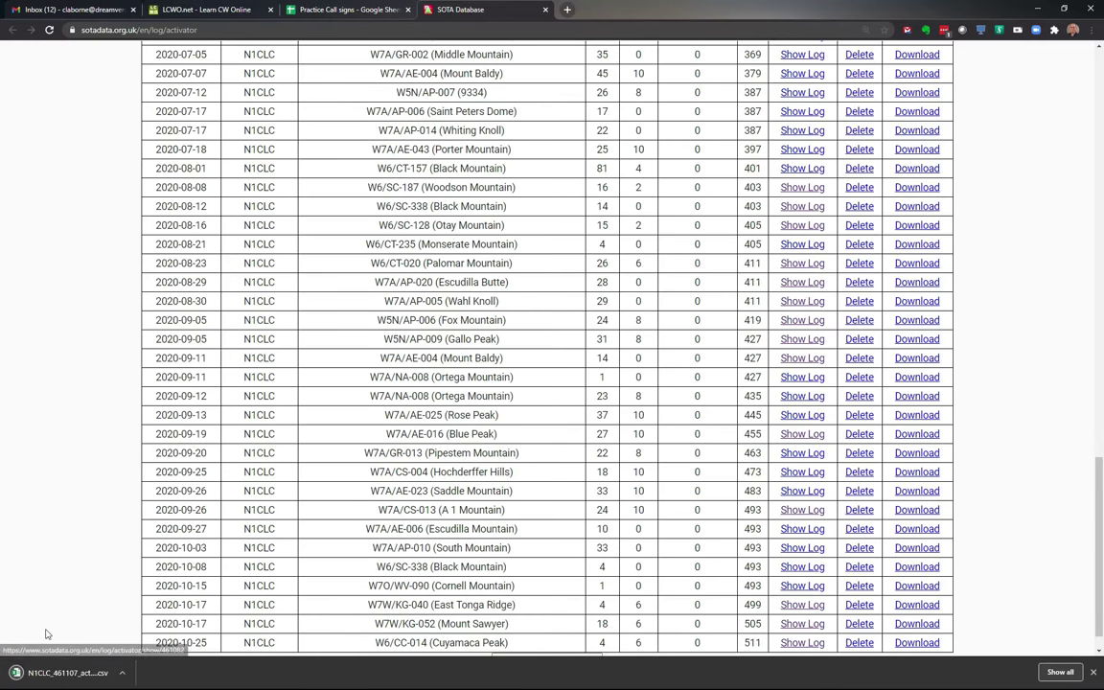
click(60, 679)
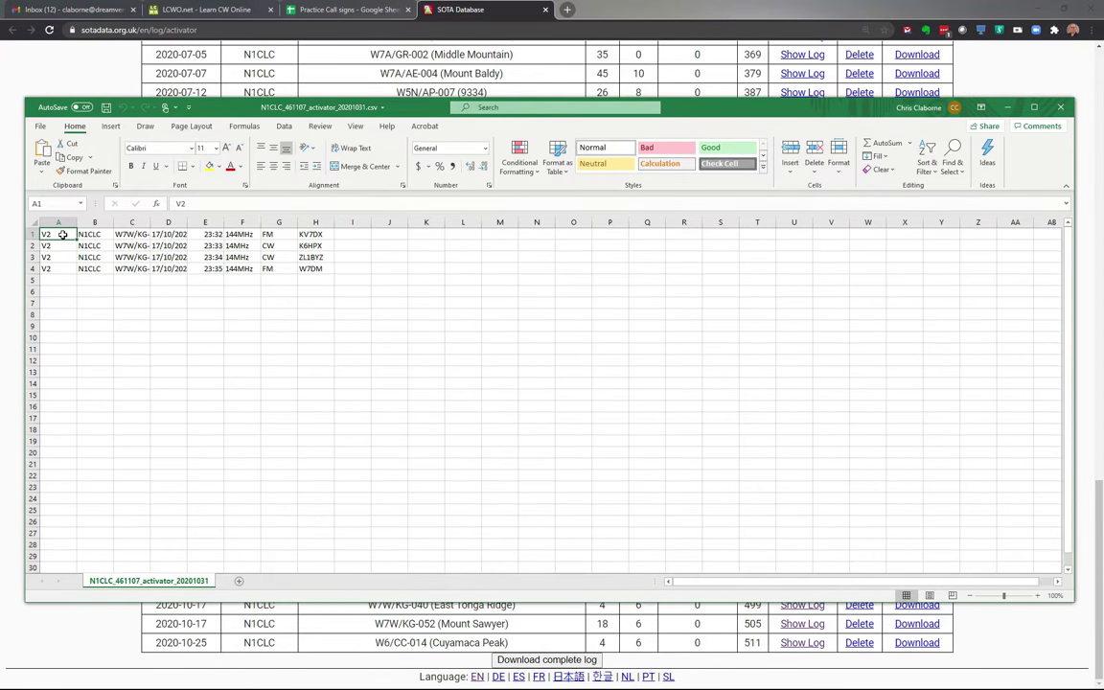
Step: Copy the call signs in H1:H4 and paste them into a new document in TextPad 8
drag(308, 235, 326, 269)
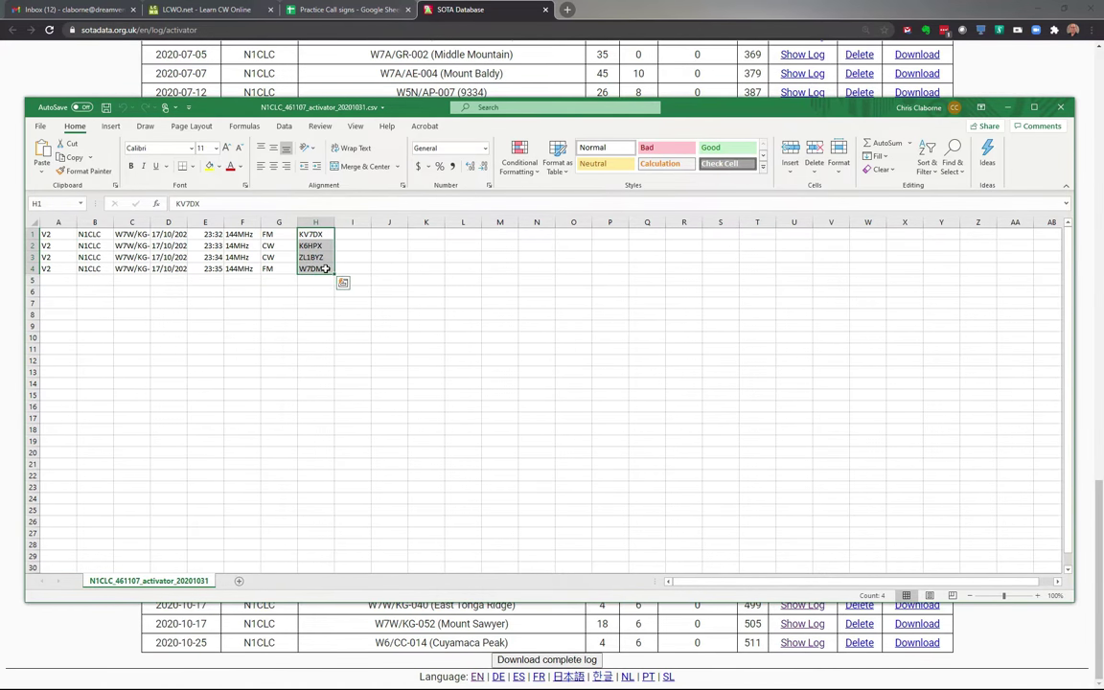
key(ctrl+c)
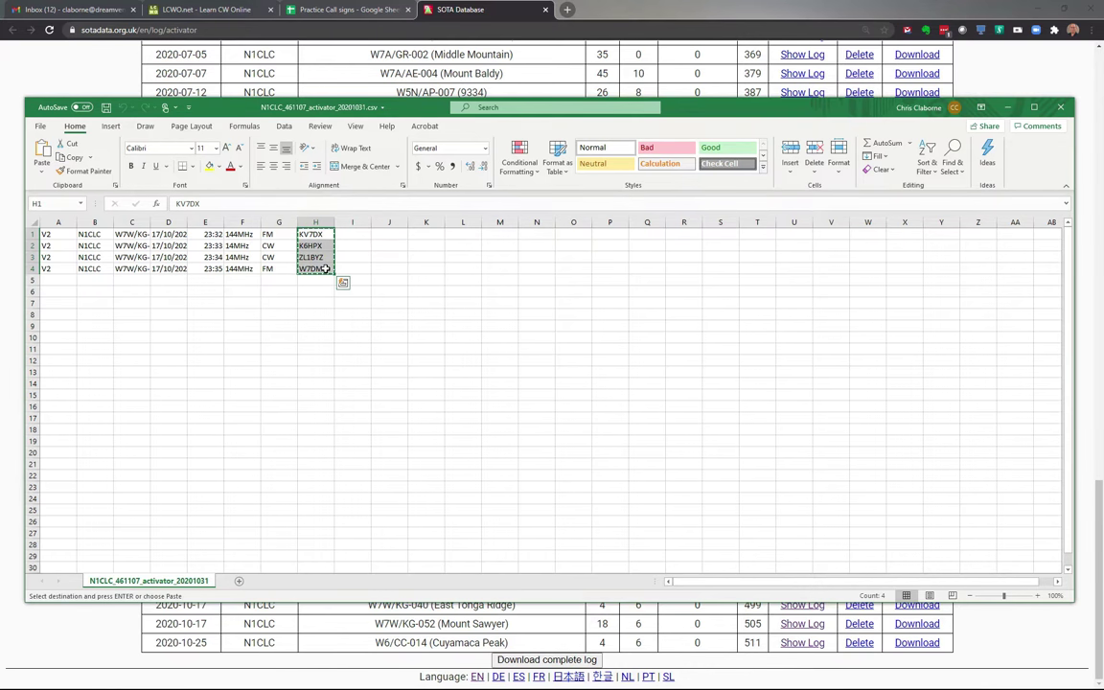
key(super)
text(tex)
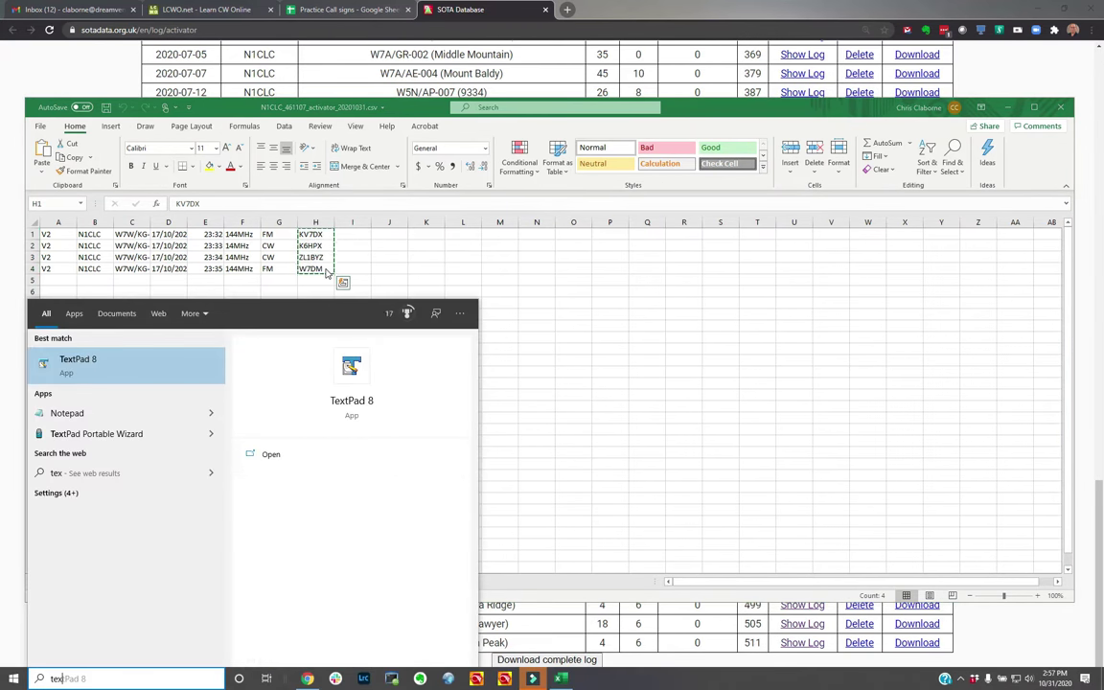
key(Return)
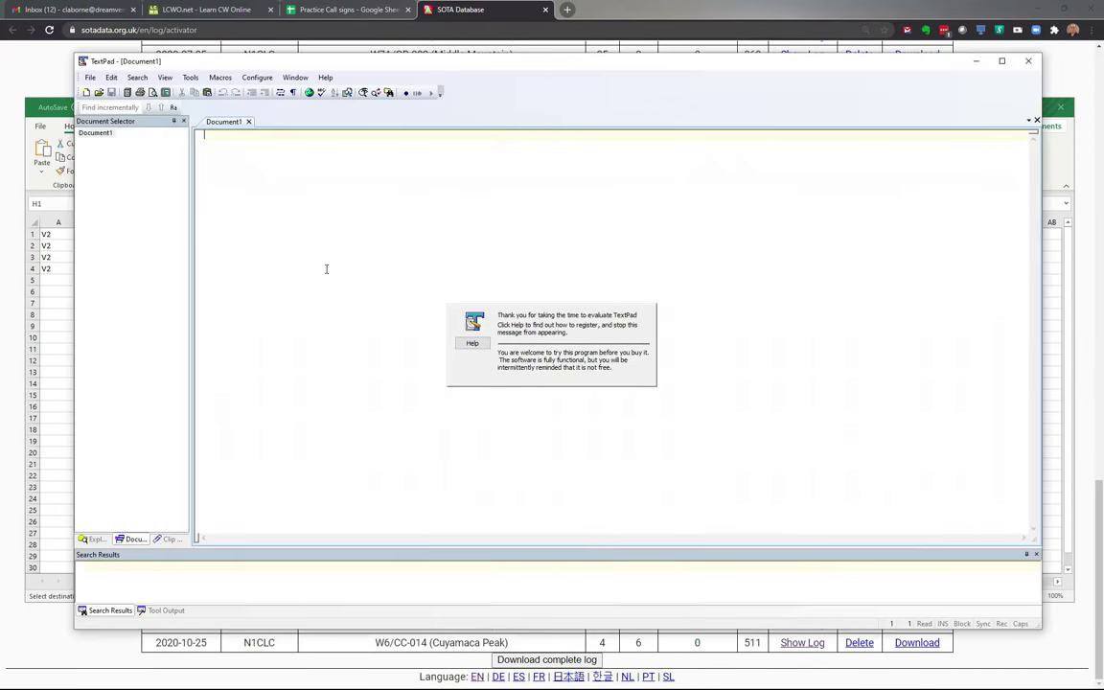
key(ctrl+v)
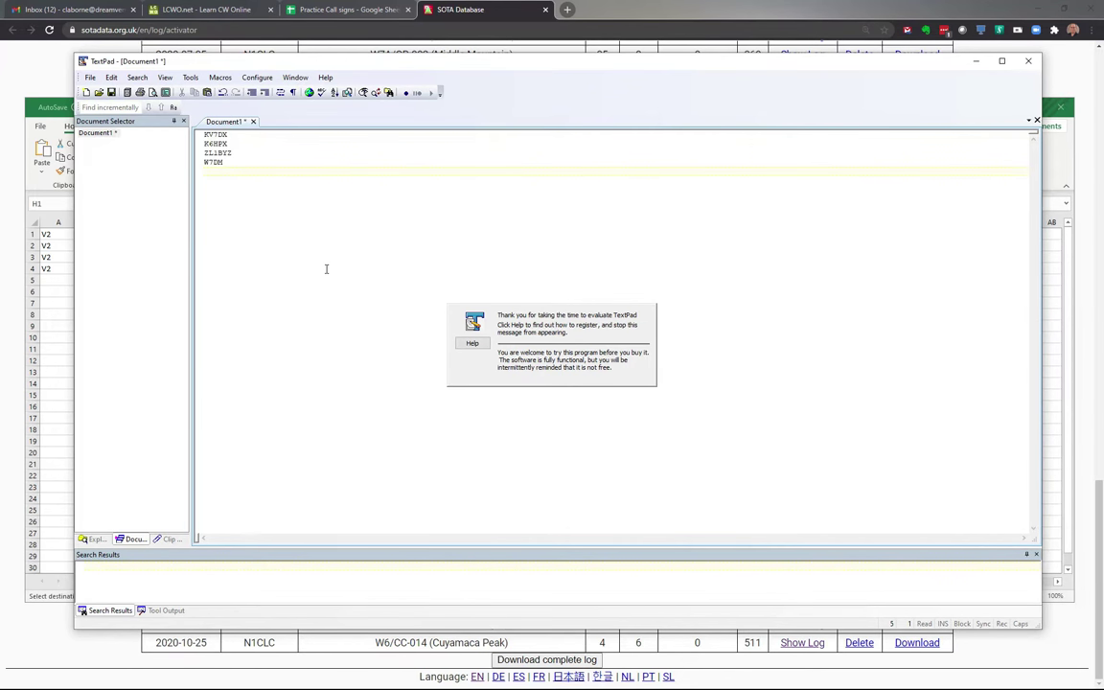
Step: Insert a blank line between each of the four call signs in the text document
key(Up)
key(Up)
key(Up)
key(Up)
key(End)
key(Return)
key(Down)
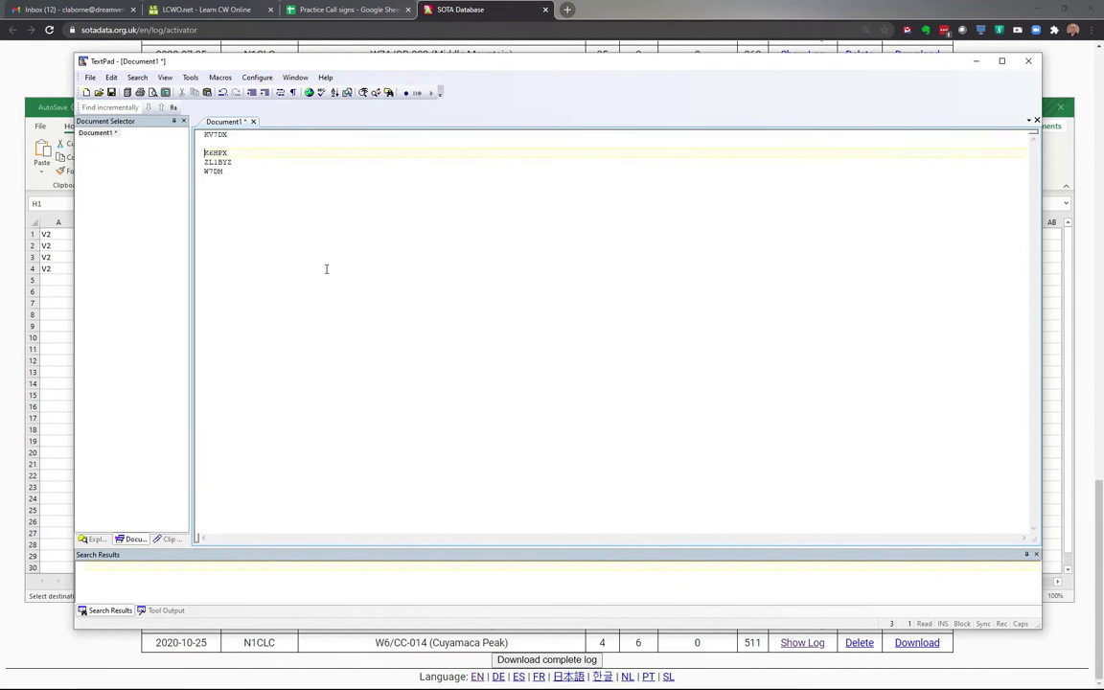
key(End)
key(Return)
key(Down)
key(End)
key(Return)
Step: Copy the whole spaced call sign list into column A of a new sheet in the Practice Call signs spreadsheet, starting at A1
key(ctrl+Home)
key(shift+Down)
key(shift+Down)
key(shift+Down)
key(shift+Down)
key(shift+Down)
key(shift+Down)
key(shift+Down)
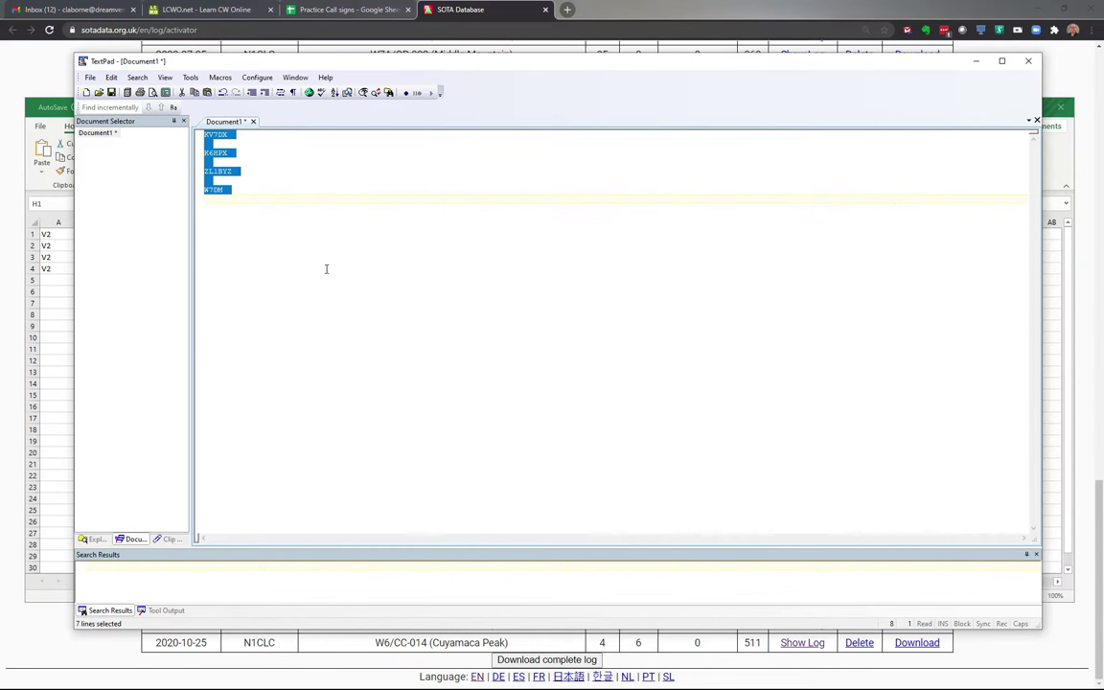
key(alt+Tab)
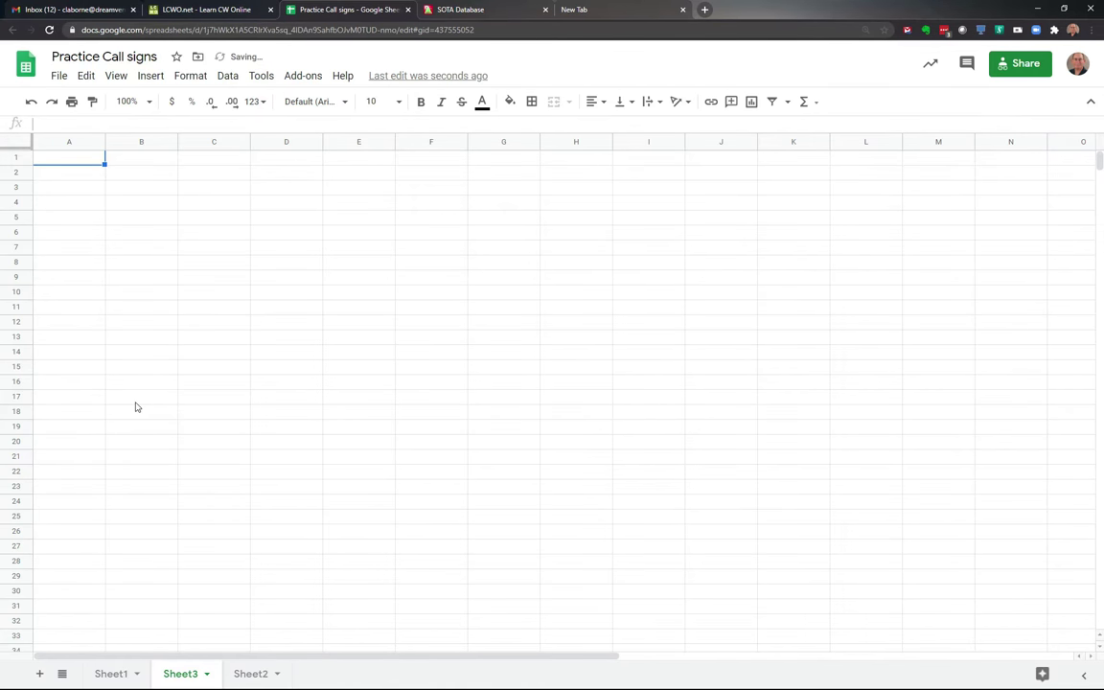
key(alt+Tab)
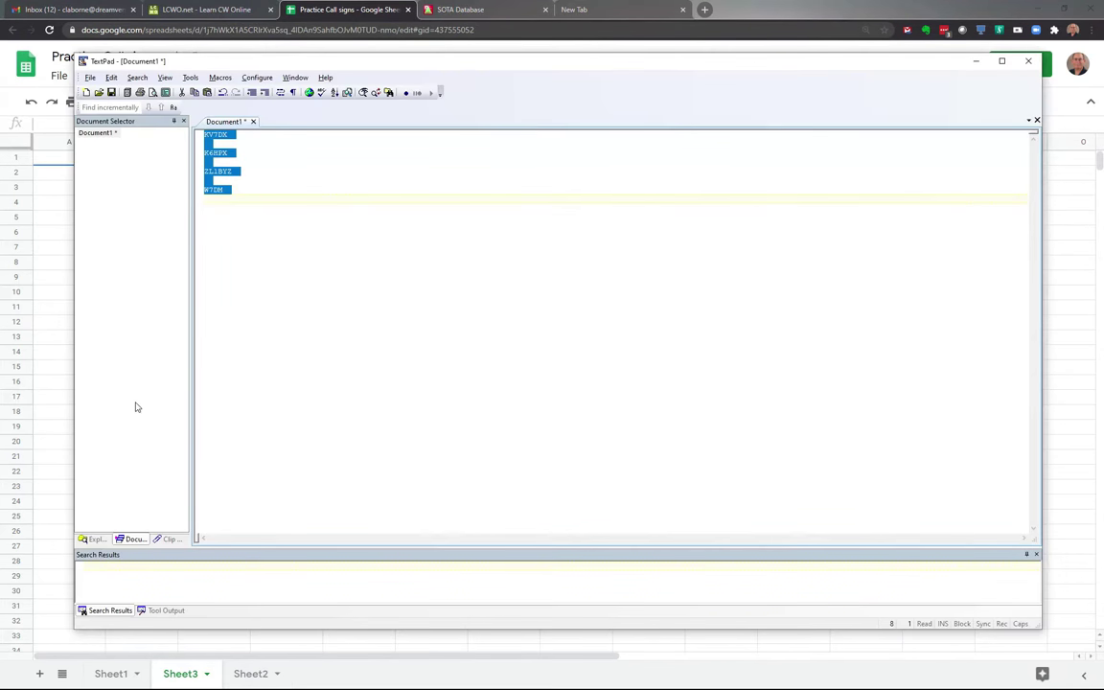
key(alt+Tab)
key(ctrl+v)
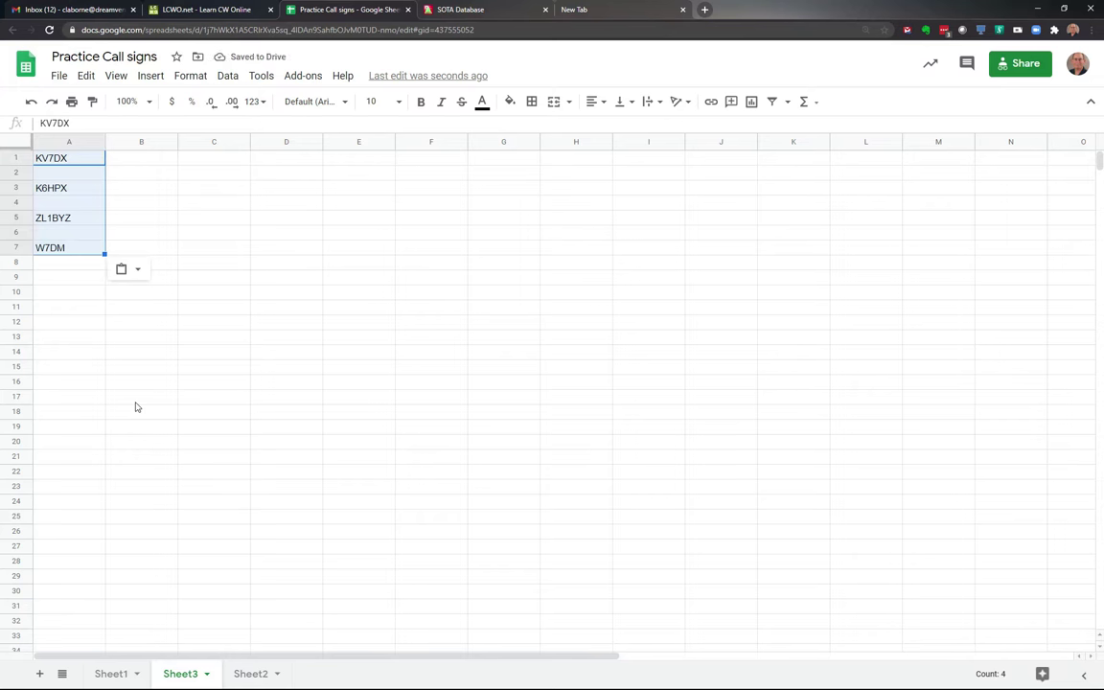
Step: Paste the same call sign list into column C starting at C1, and copy the range A1:C7
click(215, 161)
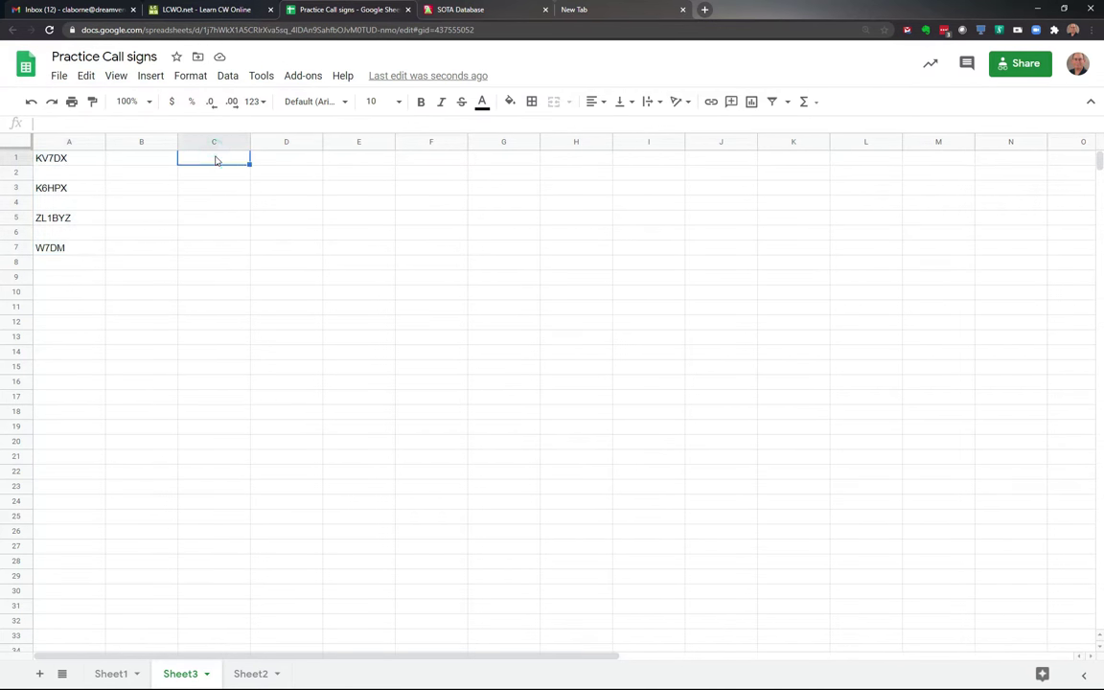
key(ctrl+v)
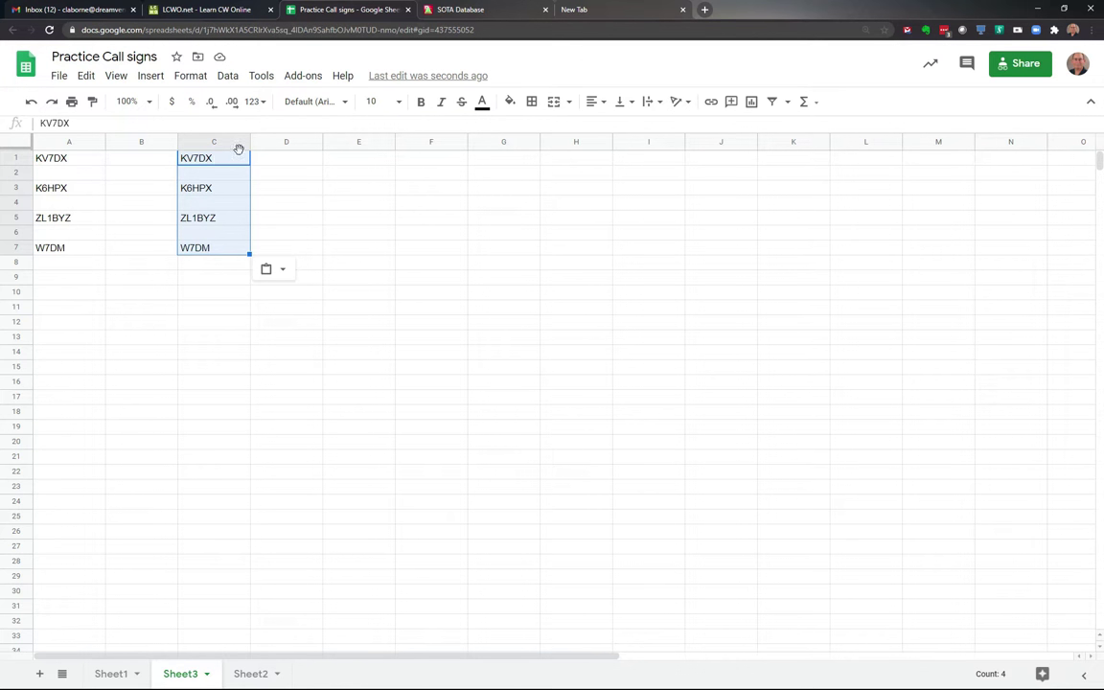
click(74, 161)
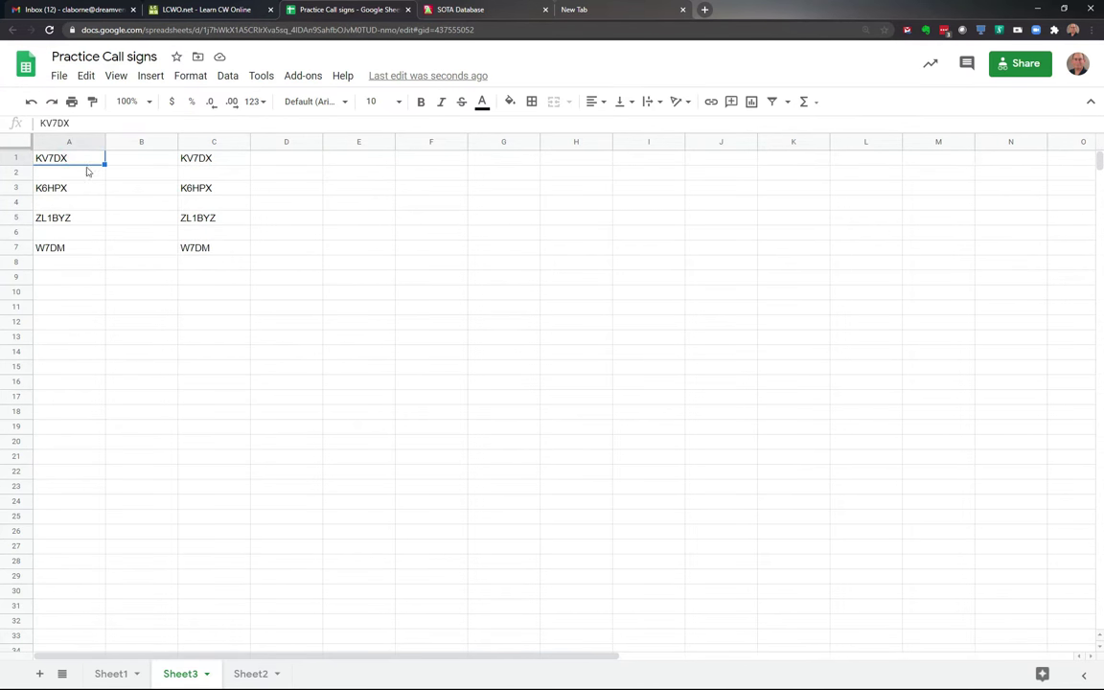
shift+click(219, 250)
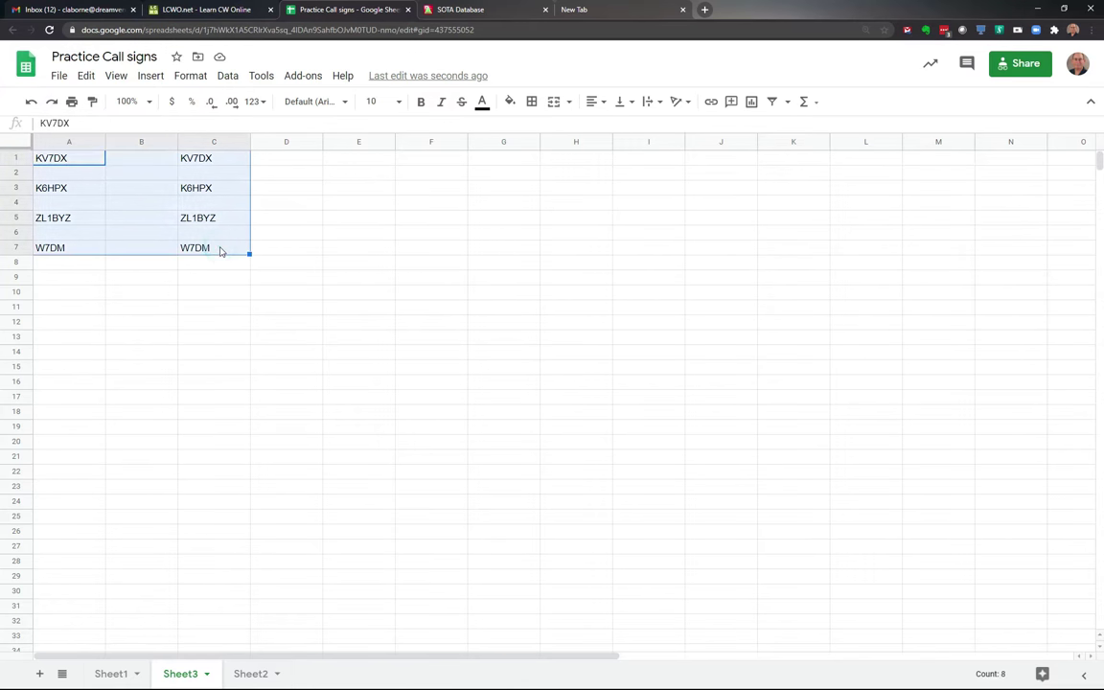
key(ctrl+c)
key(alt+Tab)
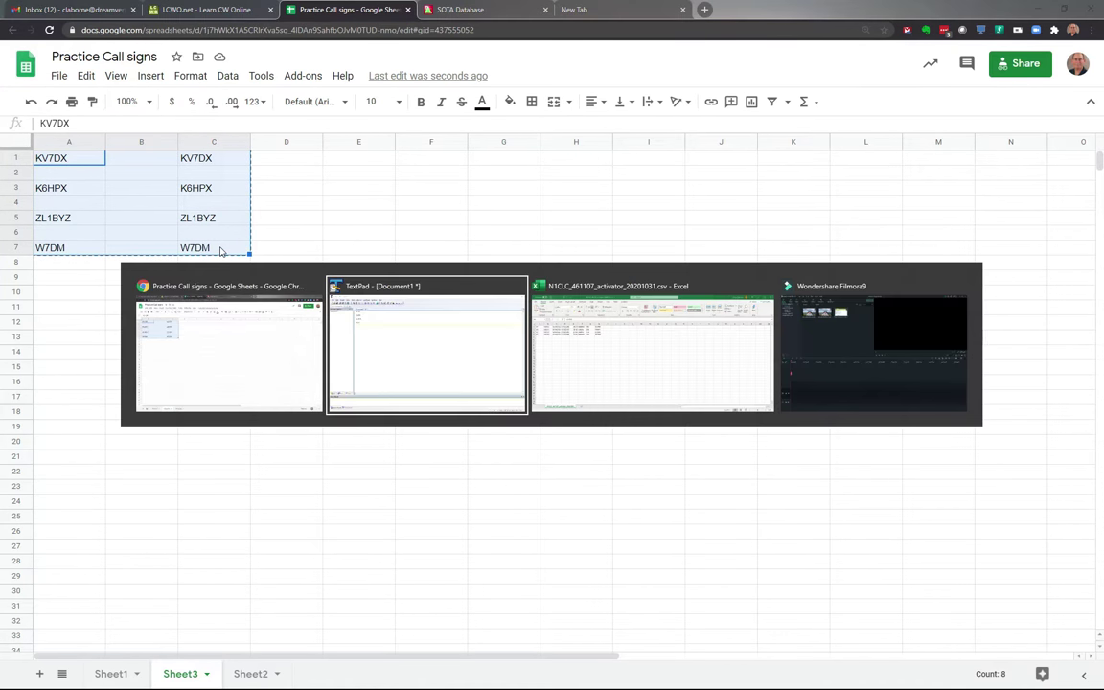
key(Escape)
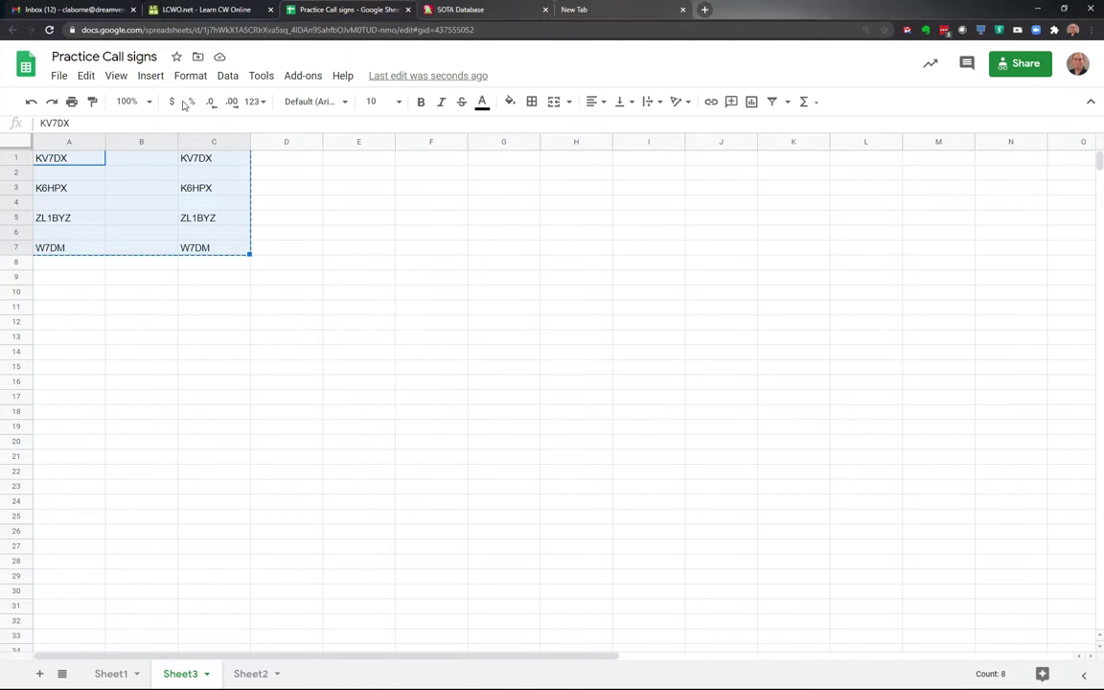
Step: Open Convert text to CW on the LCWO site and set the effective speed to 12 WPM
click(204, 11)
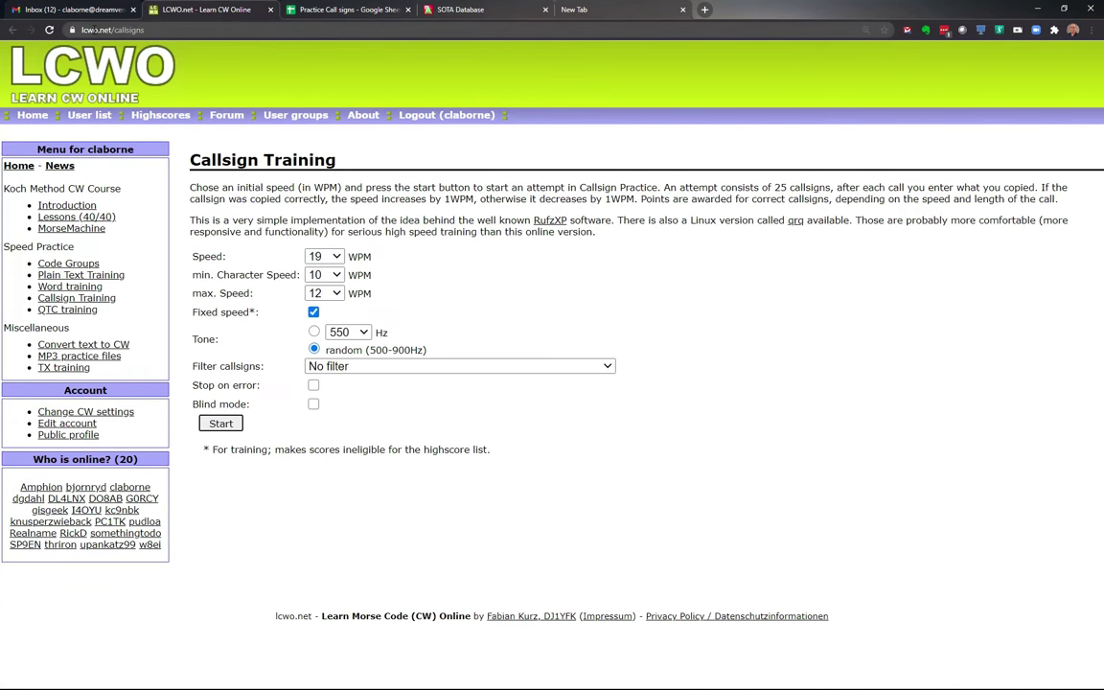
click(83, 347)
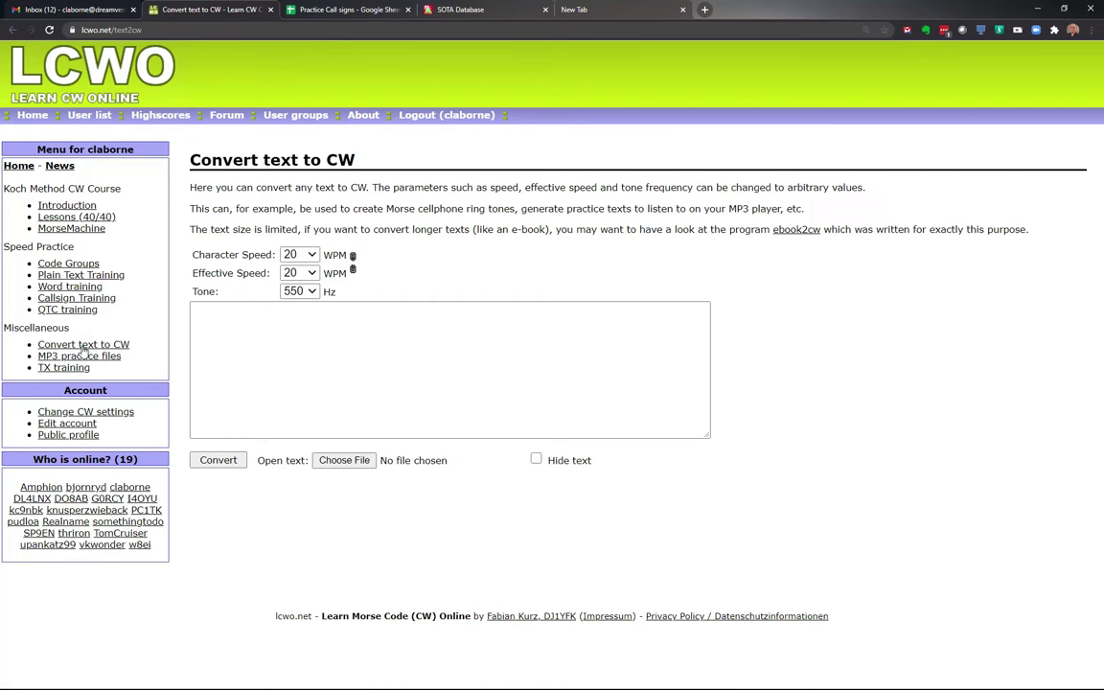
click(299, 274)
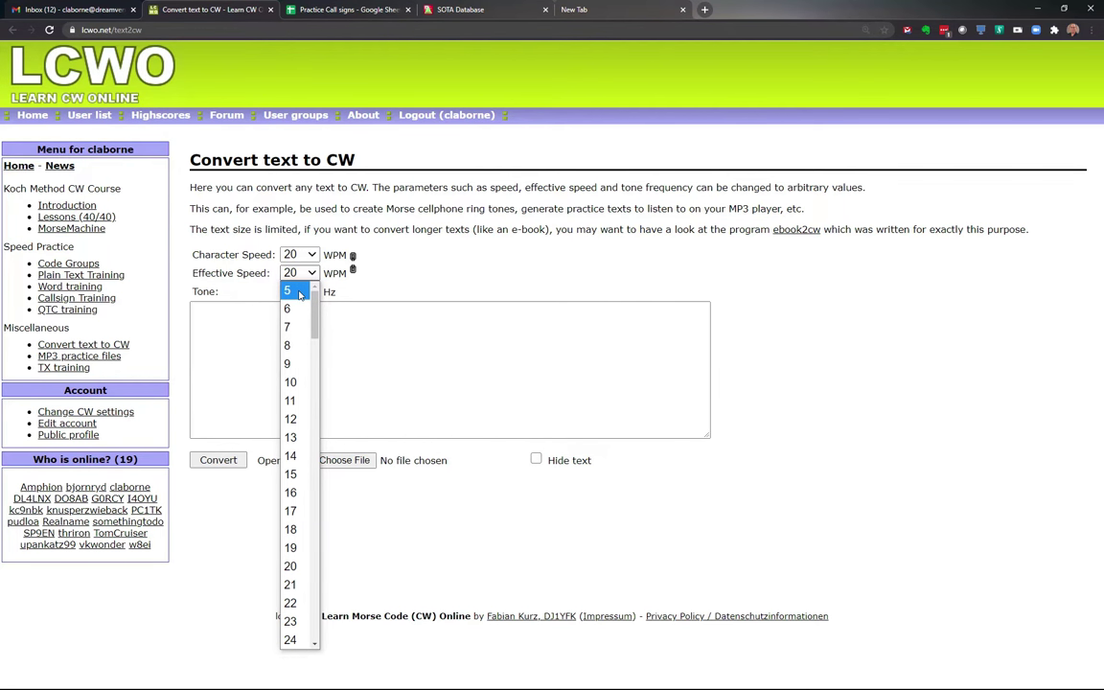
click(303, 419)
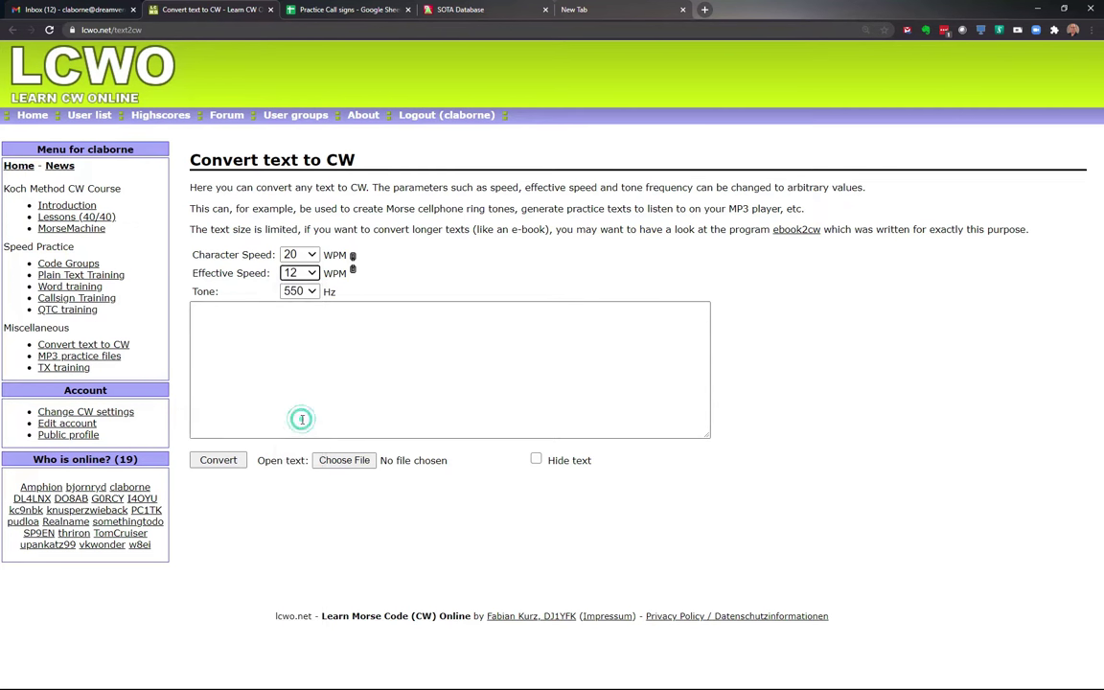
Step: Paste the copied two-column call sign list into the text box for CW conversion
click(314, 348)
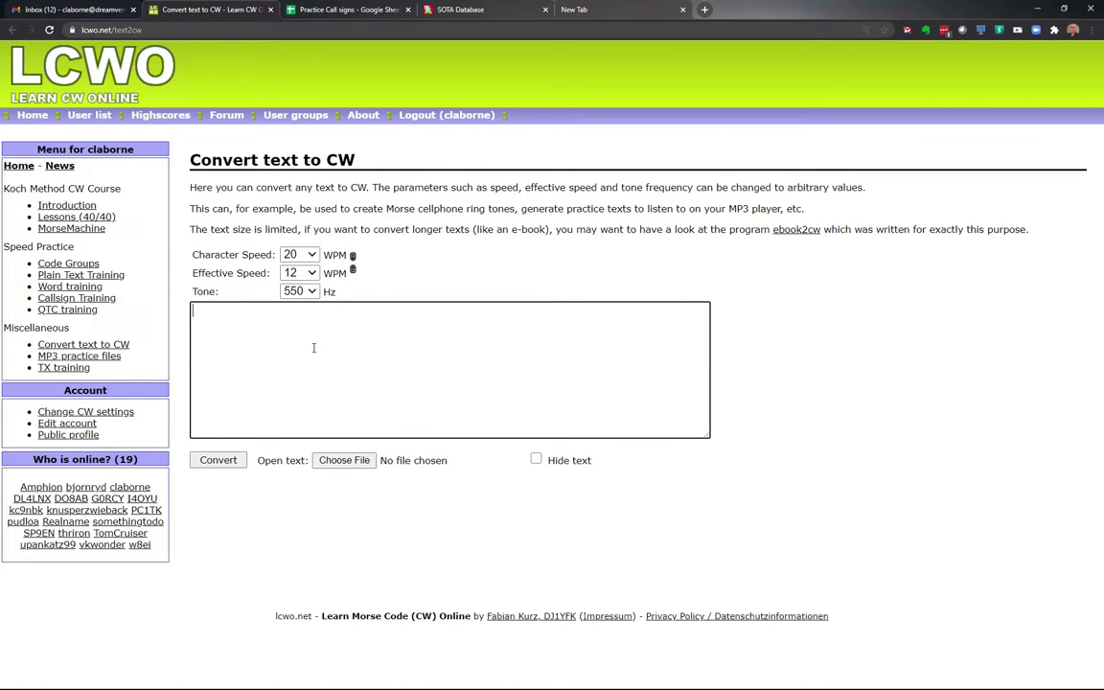
key(ctrl+v)
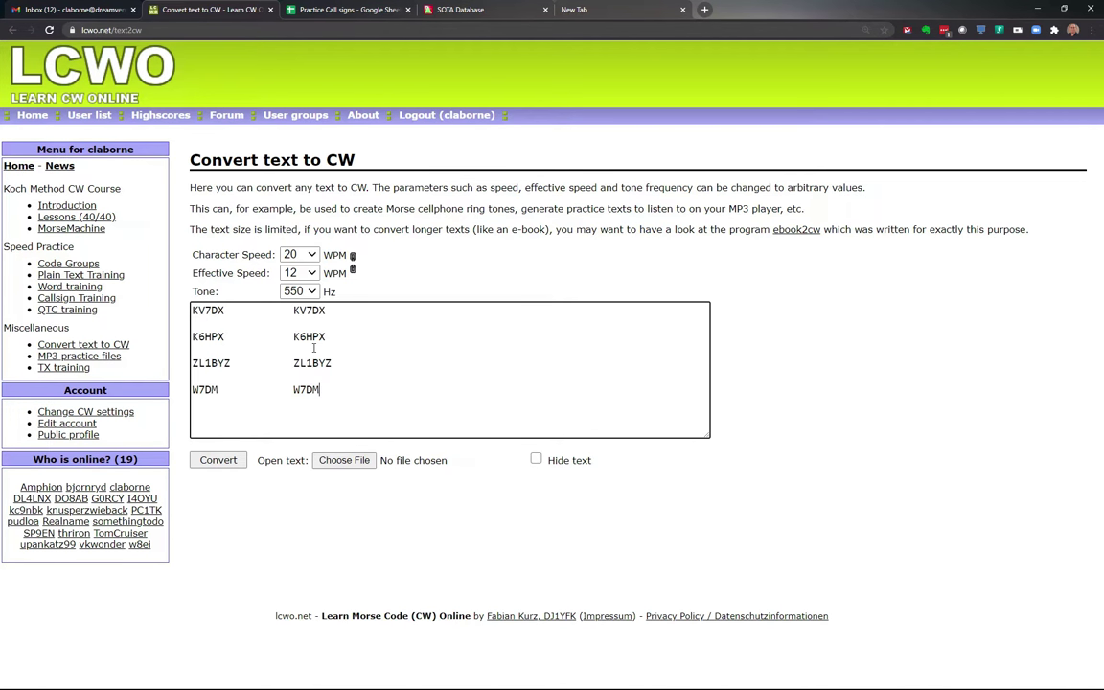
click(229, 308)
key(Right)
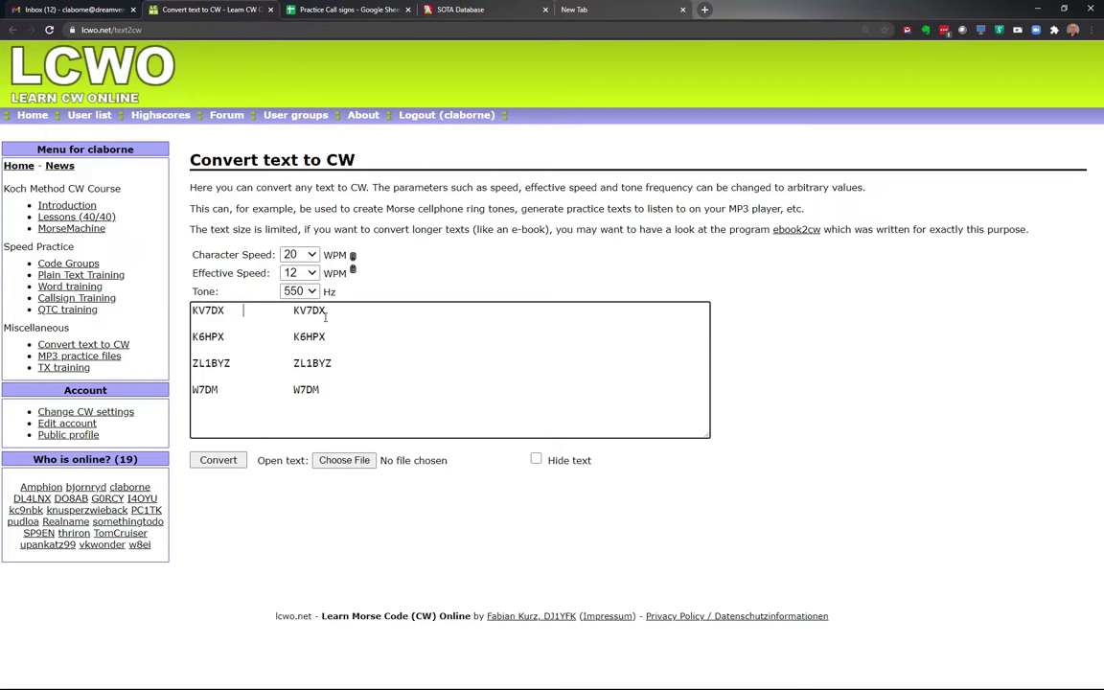